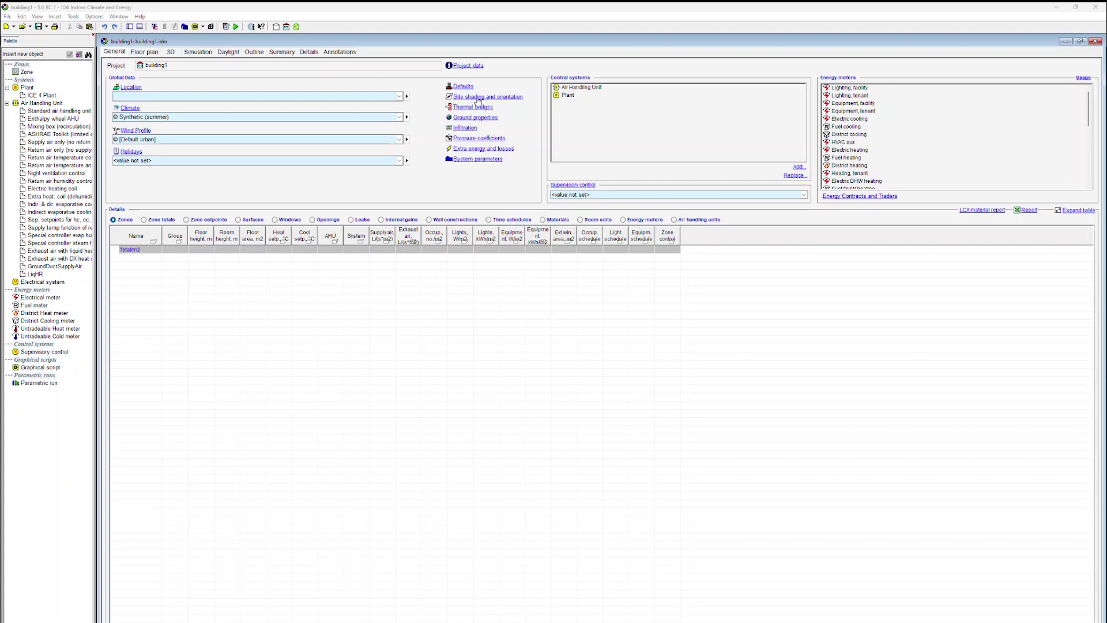
# - Open the Building defaults for building1 from the General tab's Defaults link
pyautogui.click(468, 87)
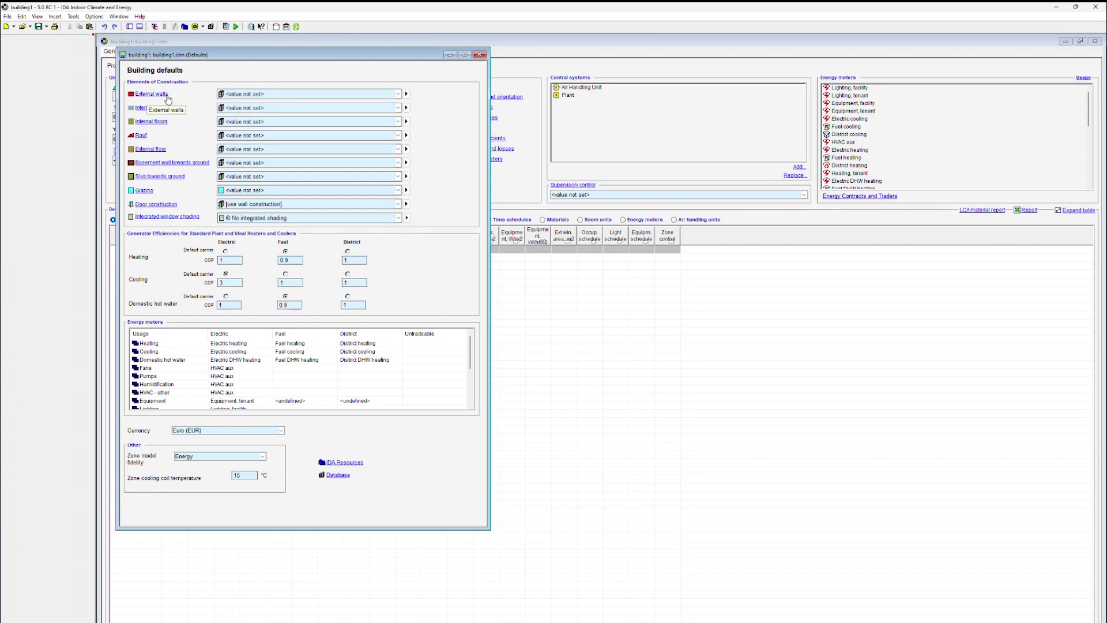
# - Load Concrete wall 150+80mm (example) from the database as the default external wall
pyautogui.click(407, 94)
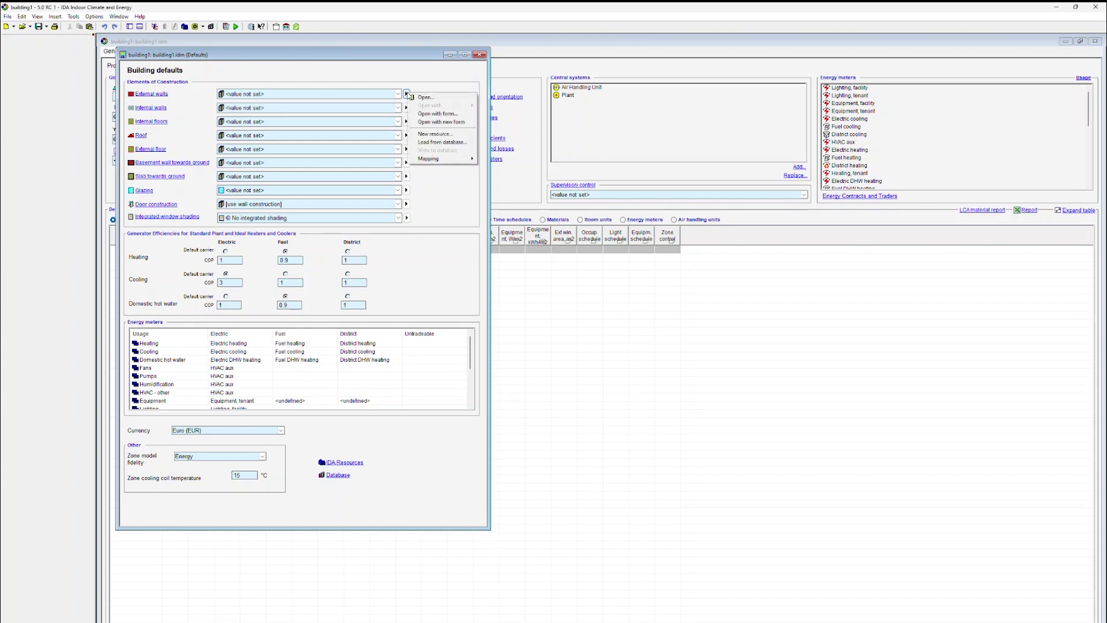
pyautogui.click(471, 147)
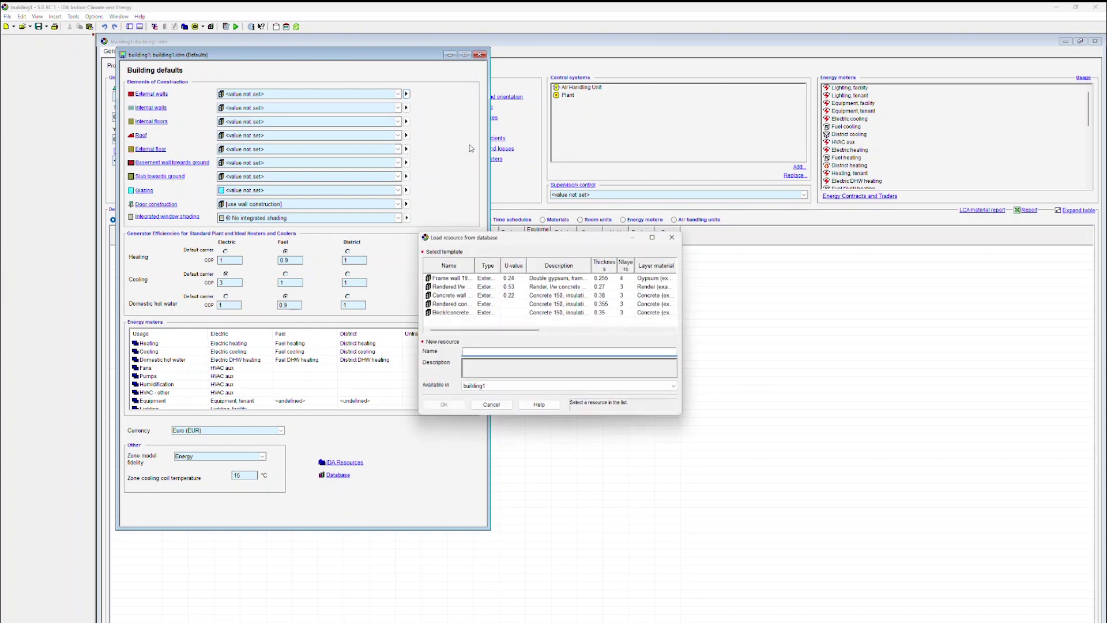
pyautogui.click(469, 296)
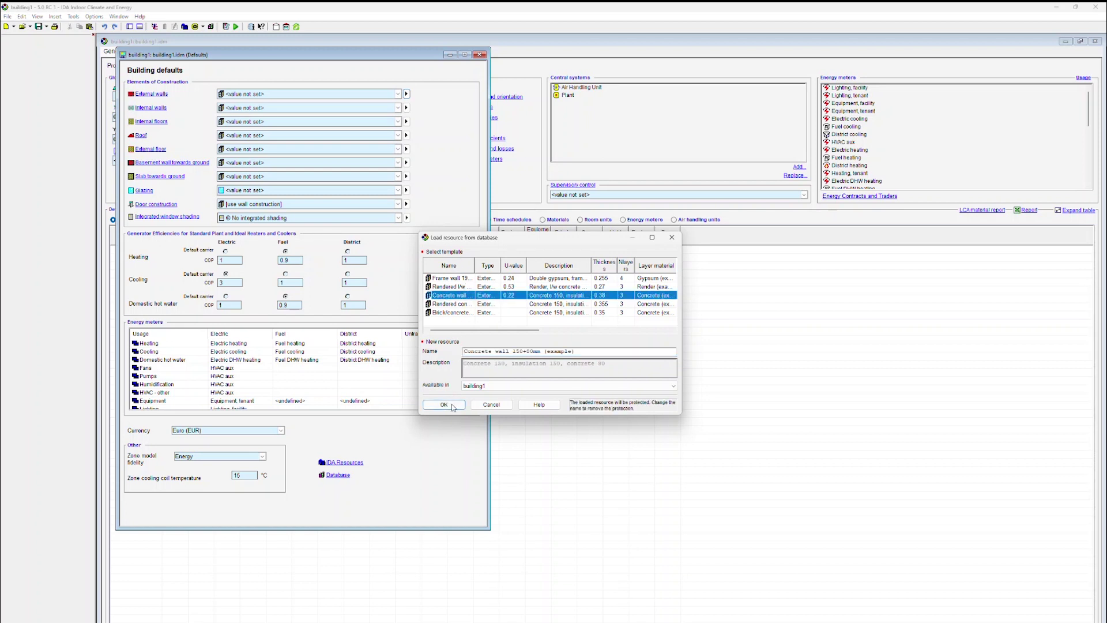
pyautogui.click(445, 405)
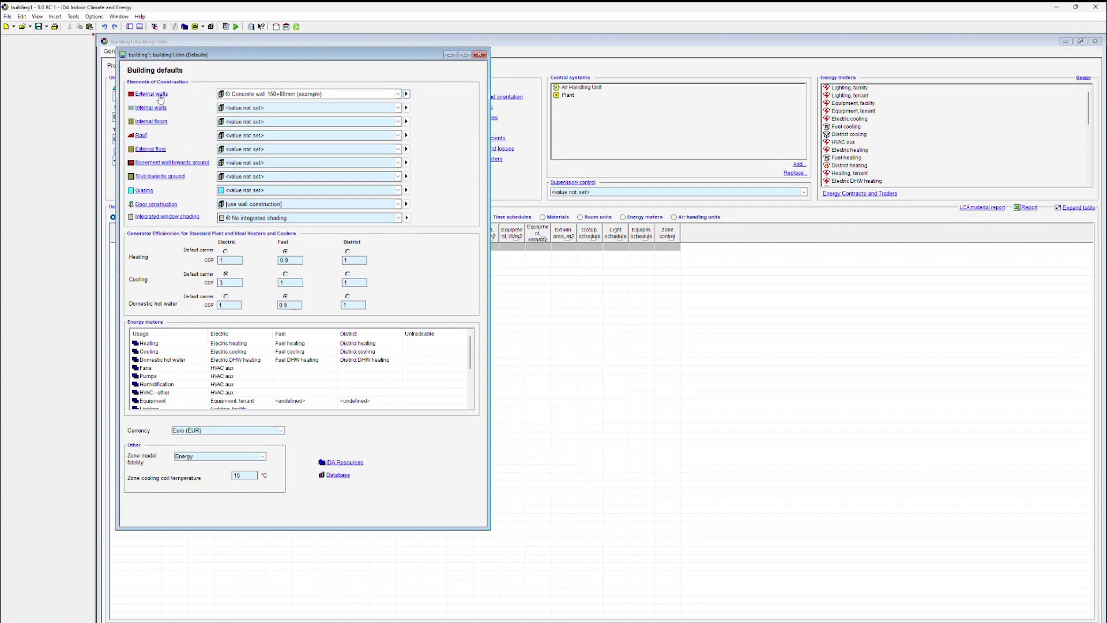
# - Open the external wall's construction definition and select the outer 0.08 m concrete layer
pyautogui.click(161, 96)
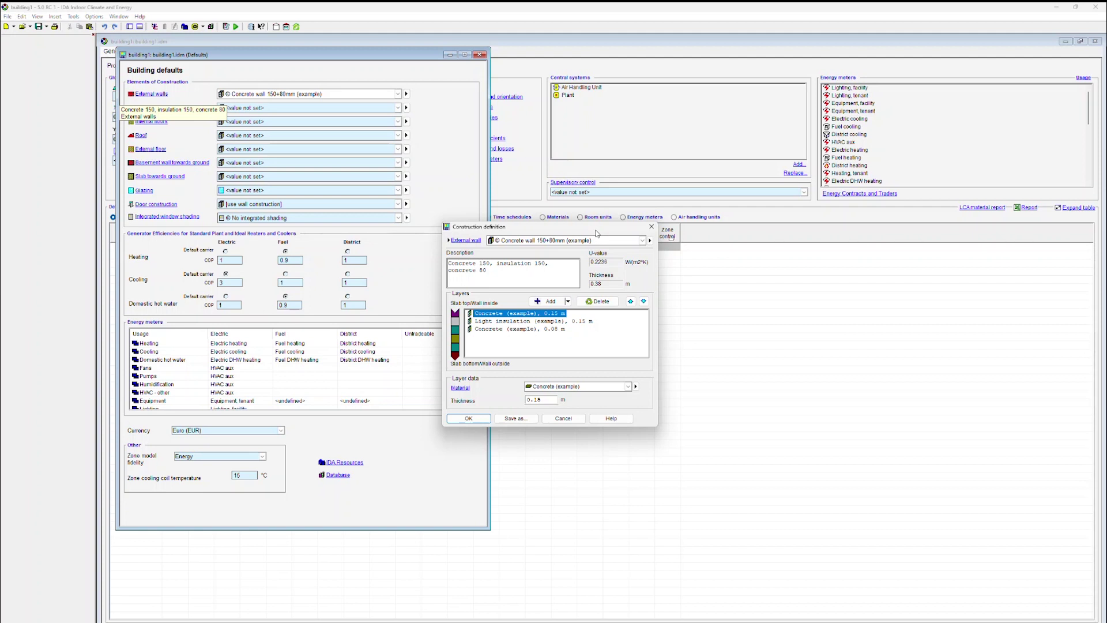
pyautogui.click(546, 330)
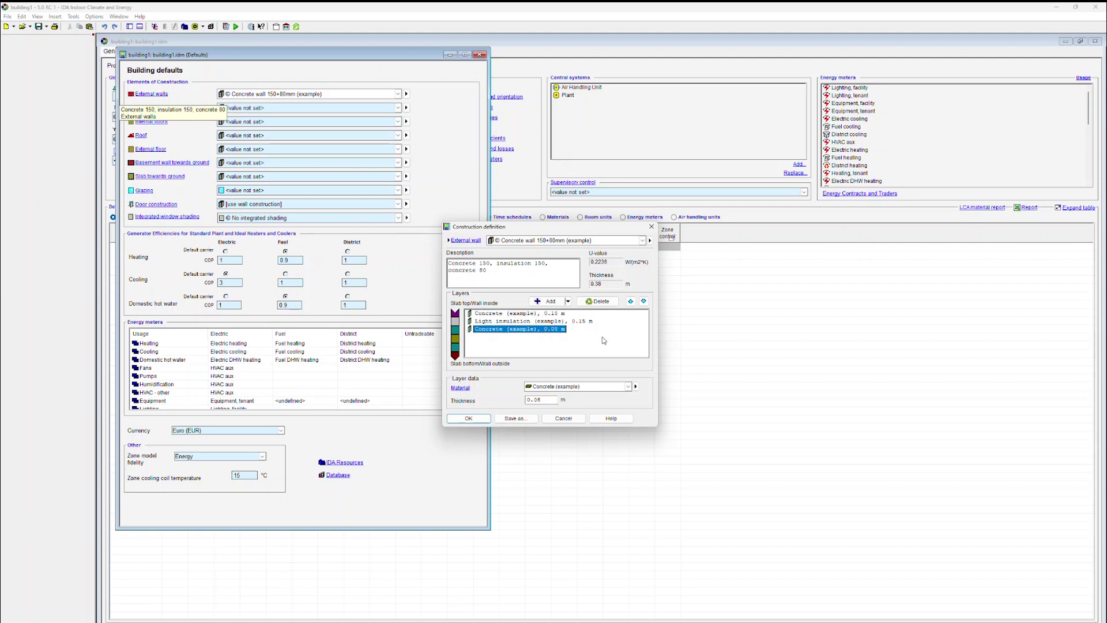
pyautogui.click(461, 388)
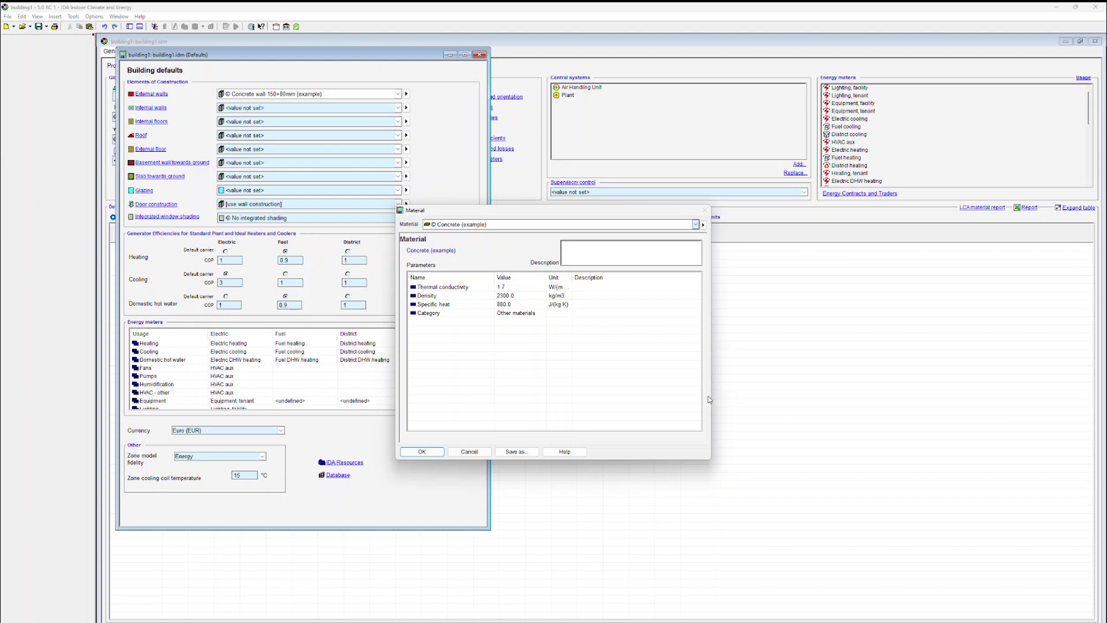
pyautogui.press('Escape')
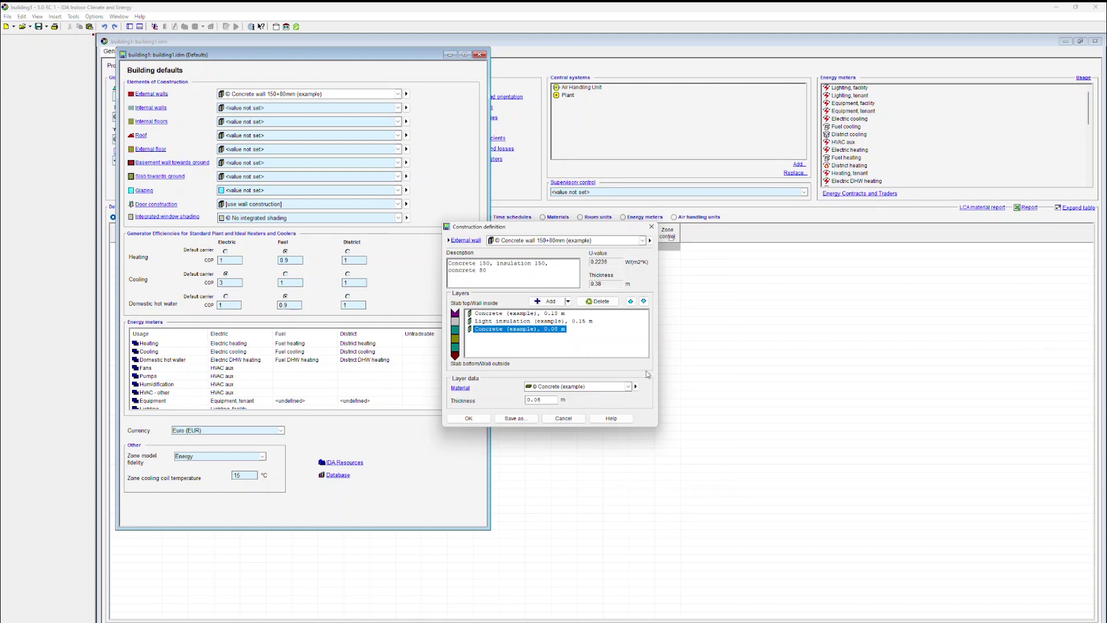
# - Add a new third wall layer of Air in 20 mm vert. air gap from the database
pyautogui.click(550, 301)
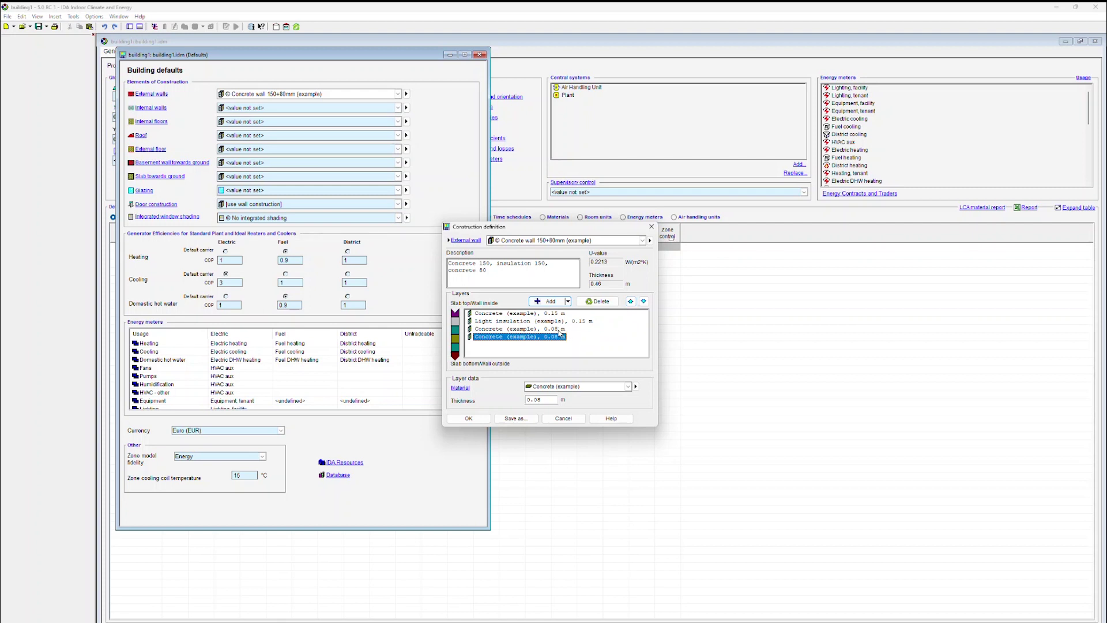
pyautogui.click(559, 329)
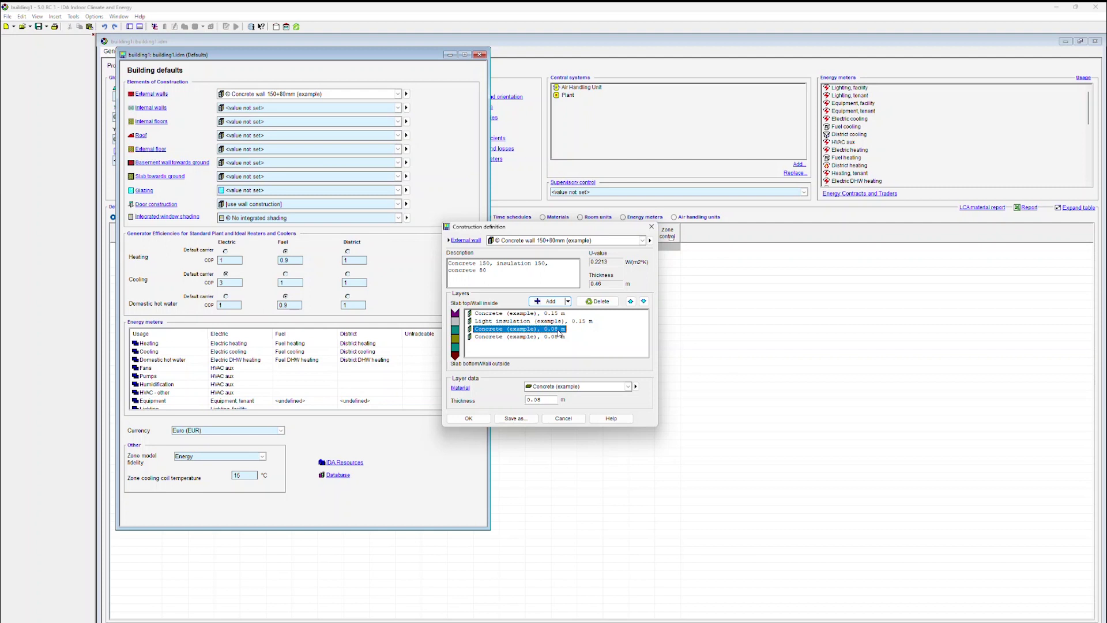
pyautogui.click(636, 387)
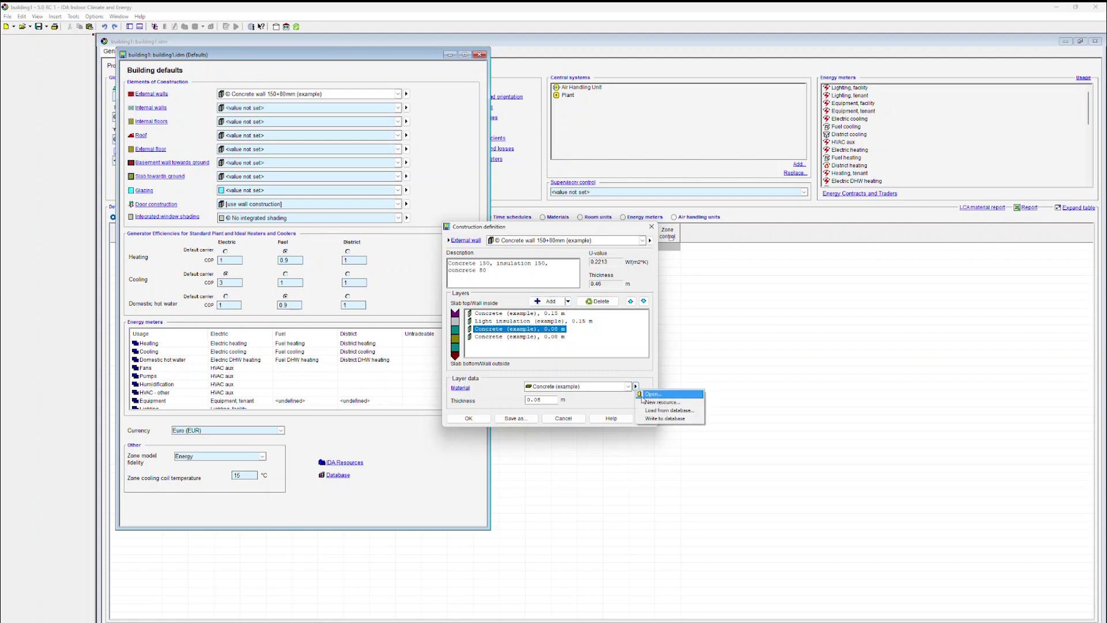
pyautogui.click(699, 414)
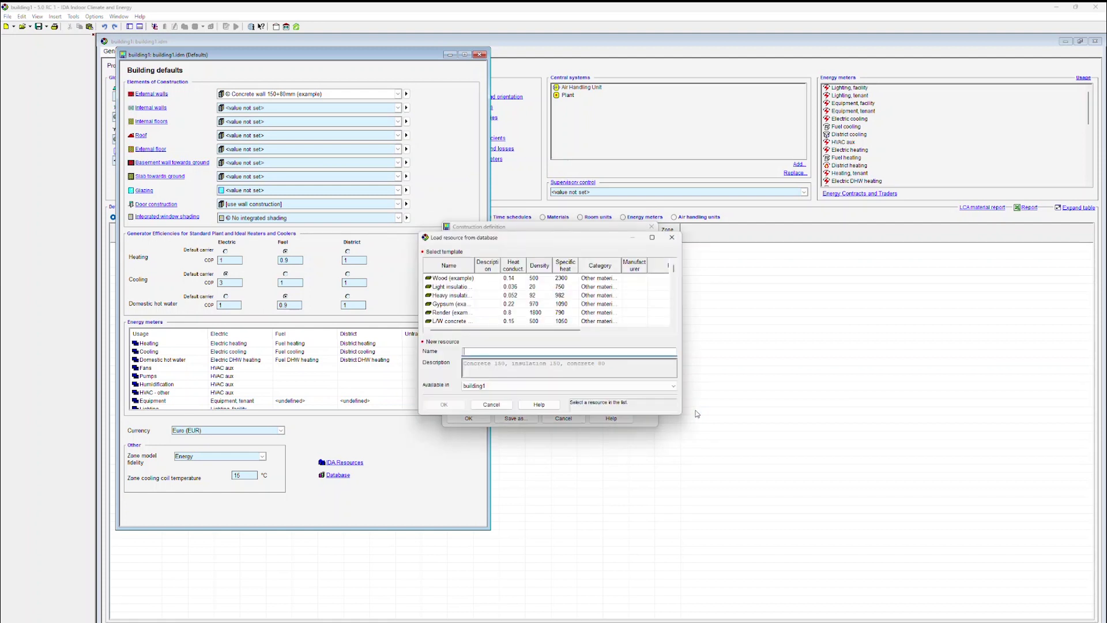
pyautogui.click(462, 267)
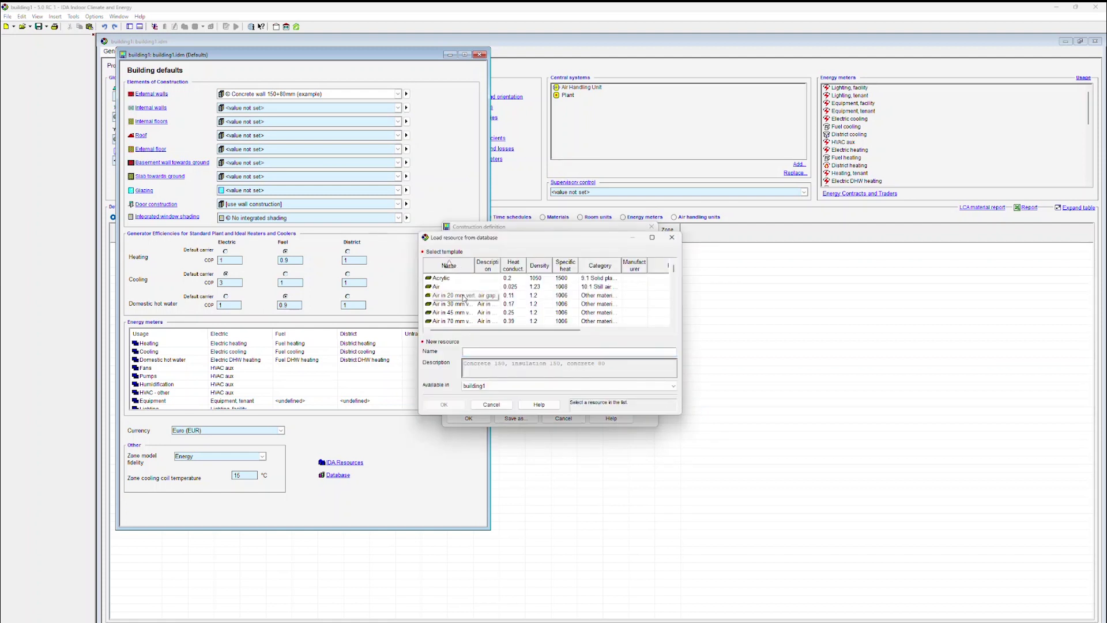
pyautogui.click(464, 298)
pyautogui.click(453, 405)
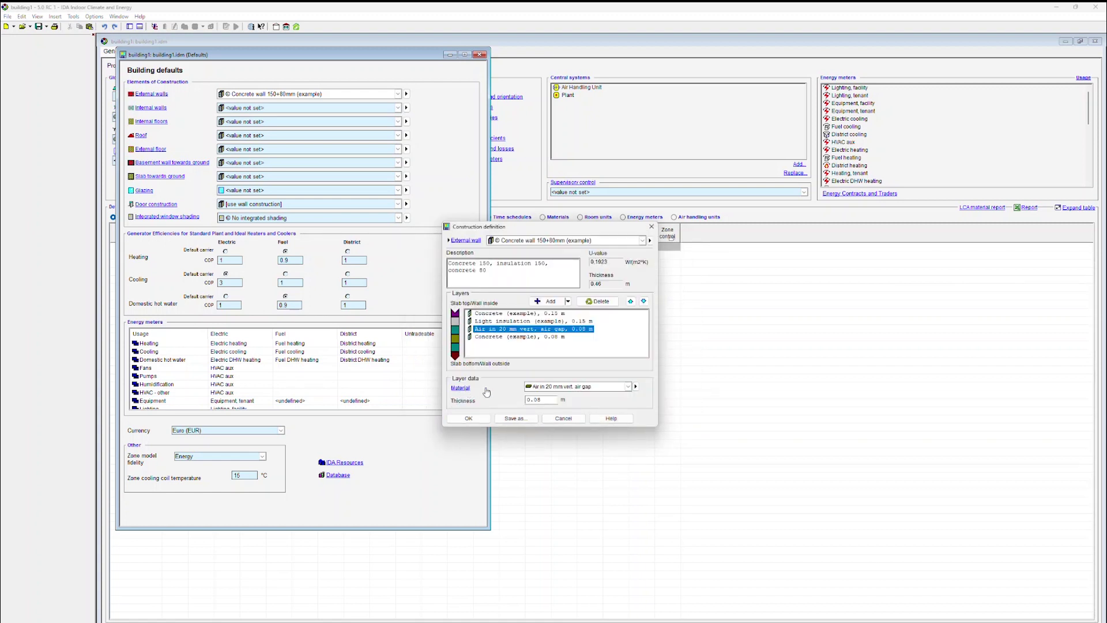
# - Set the air gap layer thickness to 0.02 m
pyautogui.click(549, 399)
pyautogui.press('BackSpace')
pyautogui.write('2')
pyautogui.click(589, 322)
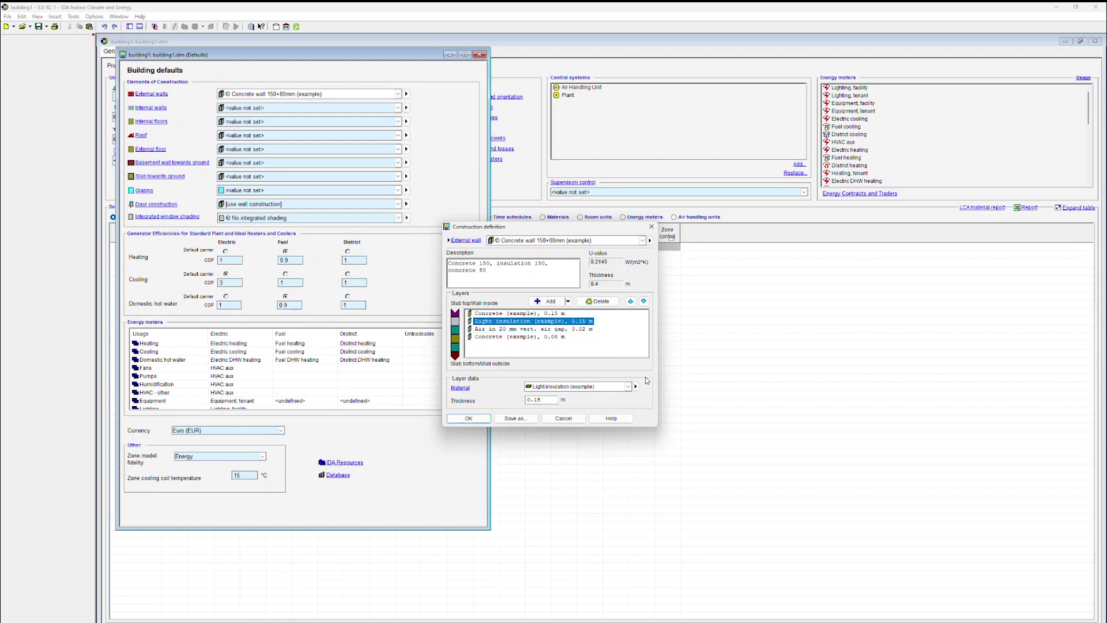
pyautogui.click(523, 419)
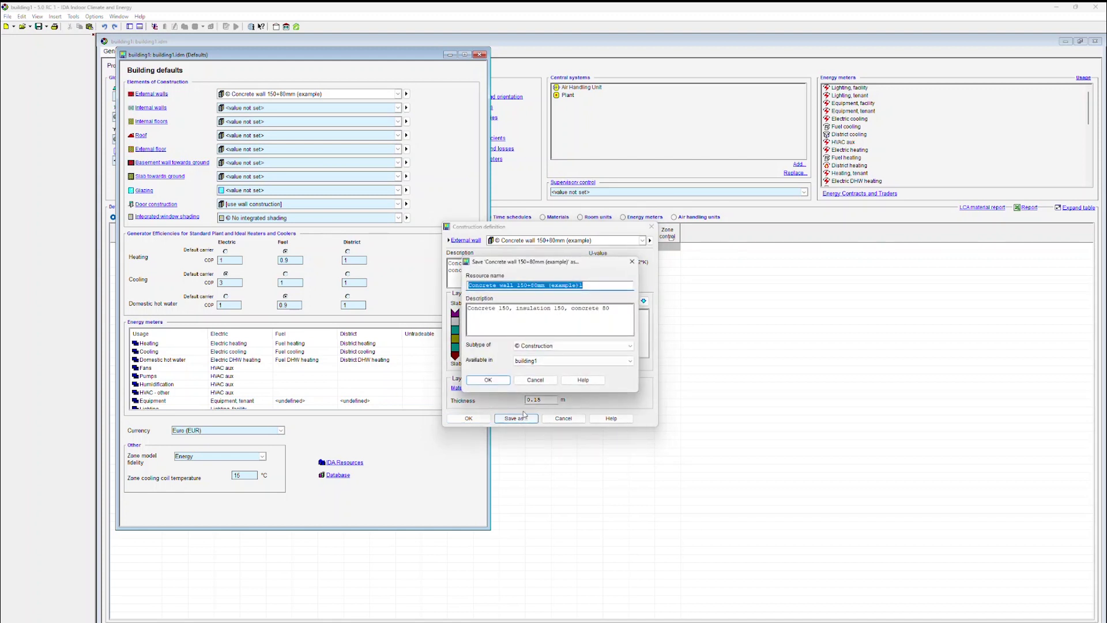
# - Name the edited wall 'Ext. wall type 1' and confirm it as the default external wall
pyautogui.write('Ext')
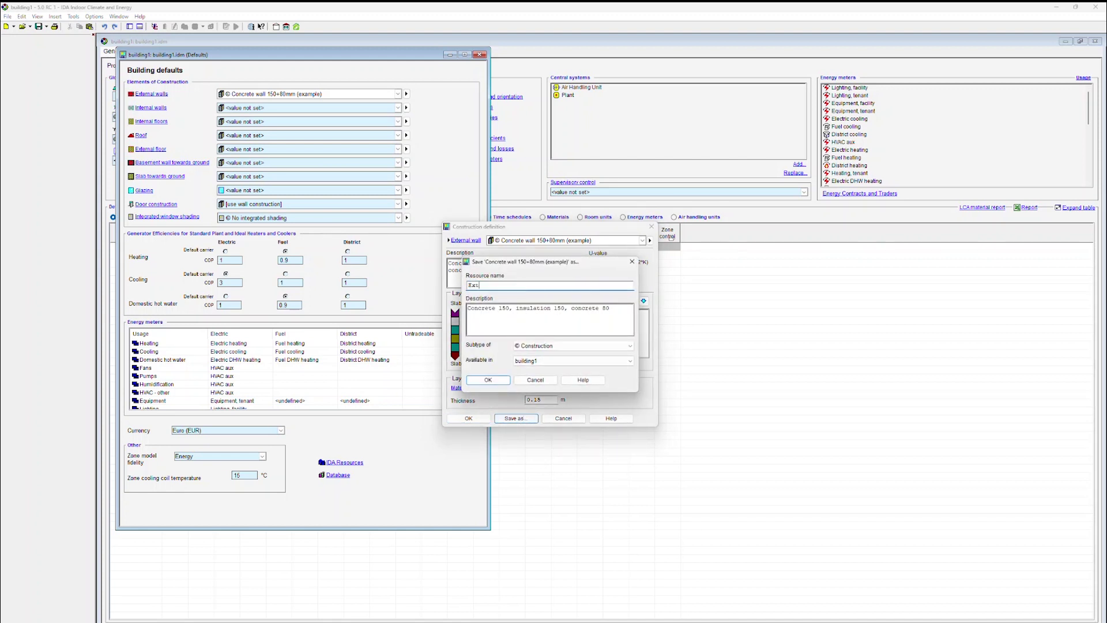
pyautogui.write('. wall type 1')
pyautogui.click(489, 380)
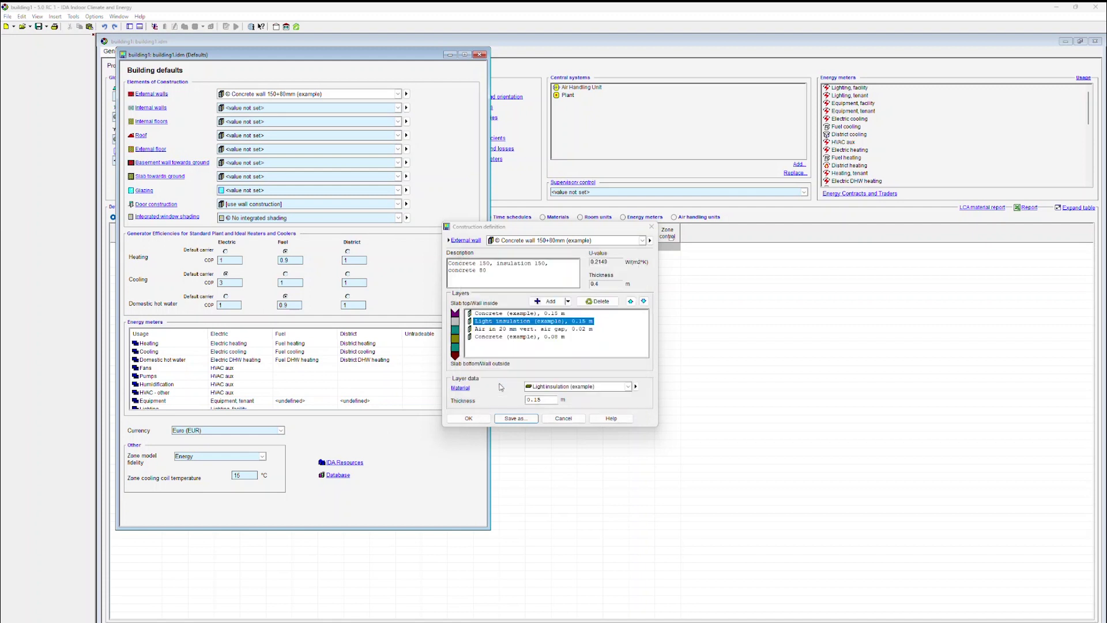
pyautogui.click(468, 418)
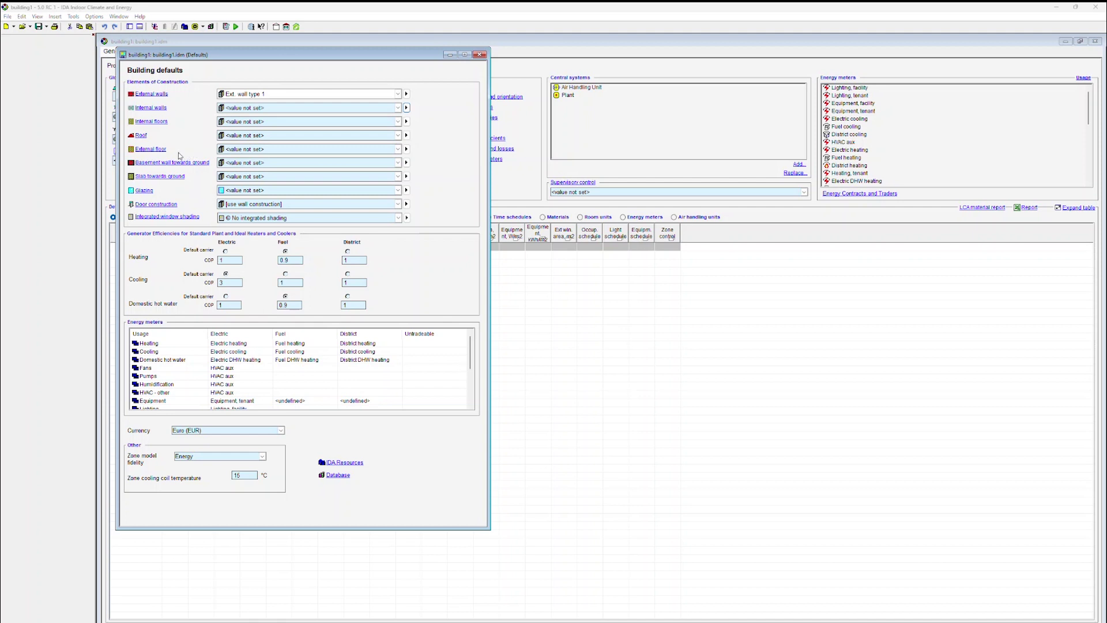
# - Load 3 pane glazing, clear, 4-12-4-12-4 (example) from the database into the default glazing
pyautogui.click(145, 192)
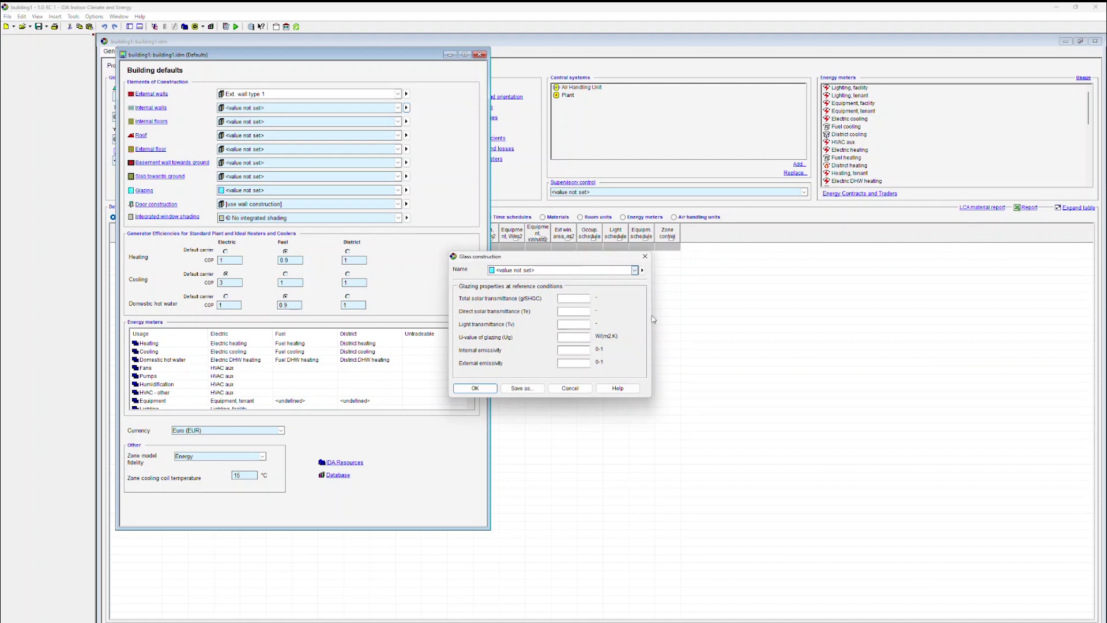
pyautogui.click(642, 270)
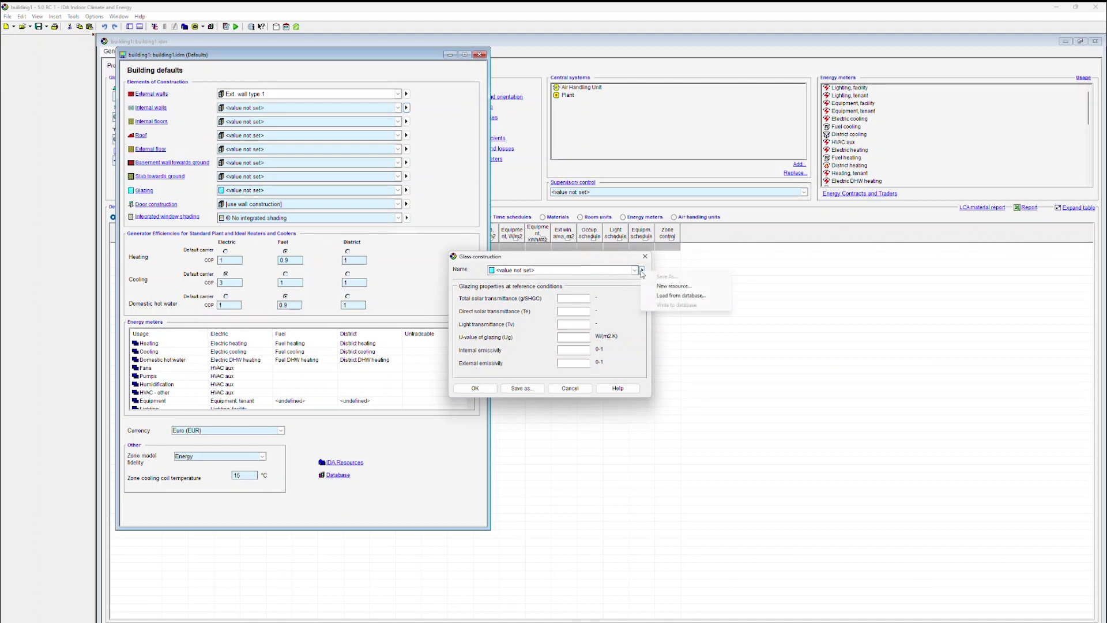
pyautogui.click(706, 295)
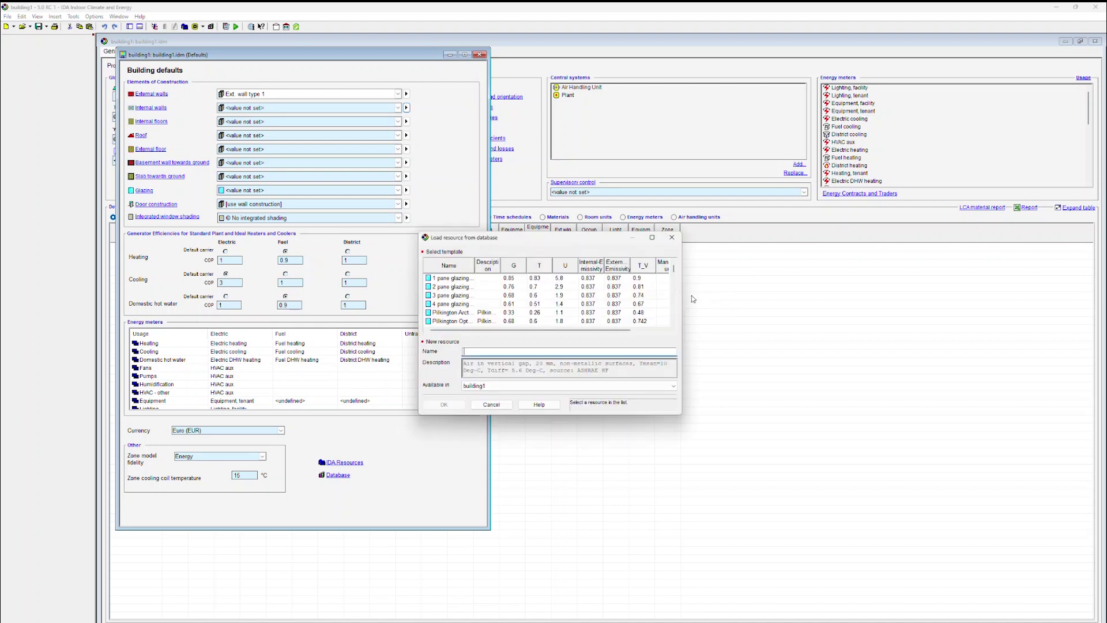
pyautogui.click(466, 295)
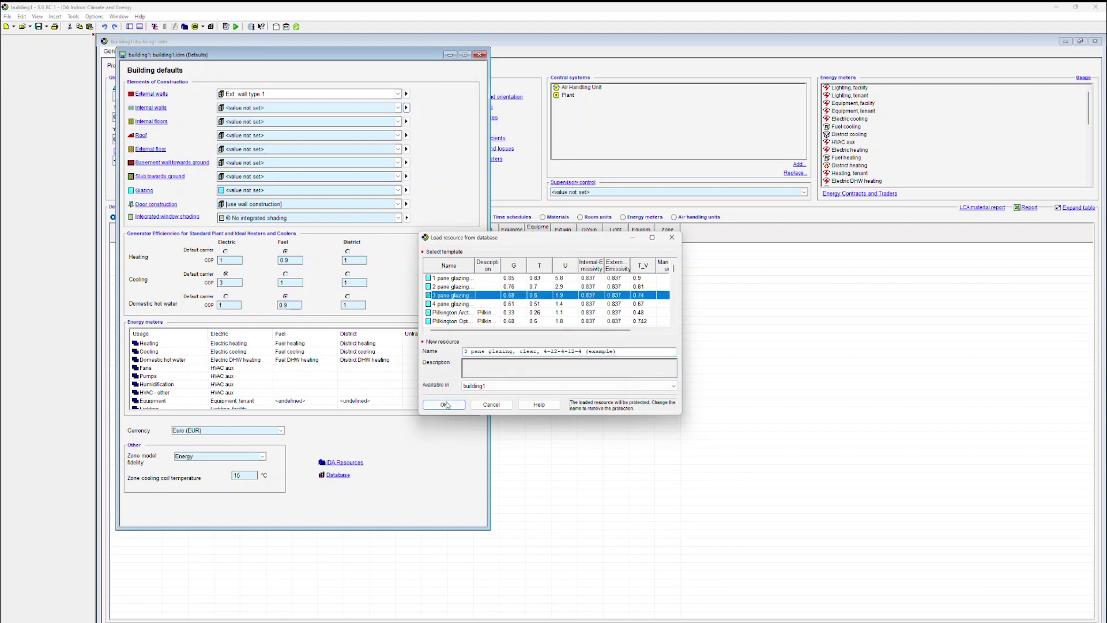
pyautogui.click(445, 406)
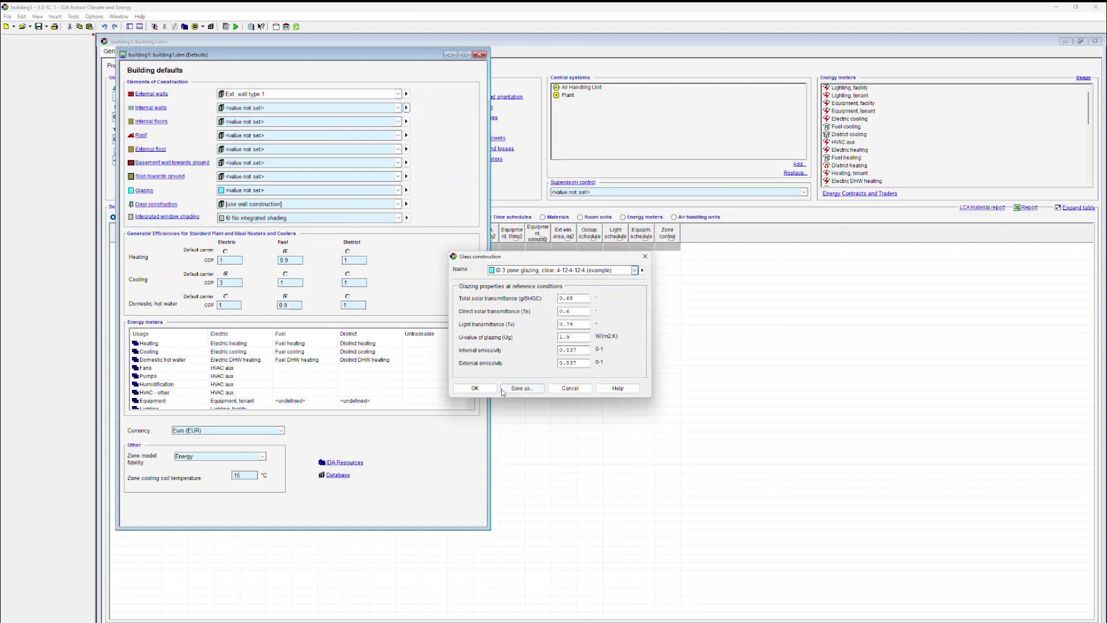
# - Accept the 3 pane glazing, skim the Getting started process guide, then open the online guide
pyautogui.click(475, 388)
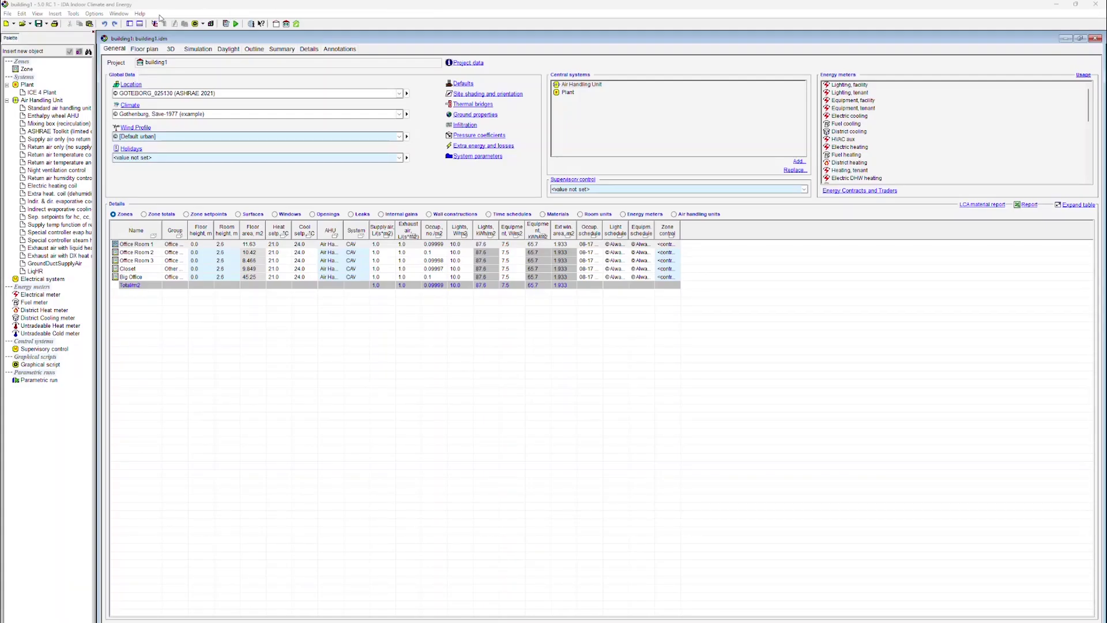
pyautogui.click(140, 14)
pyautogui.moveTo(207, 46)
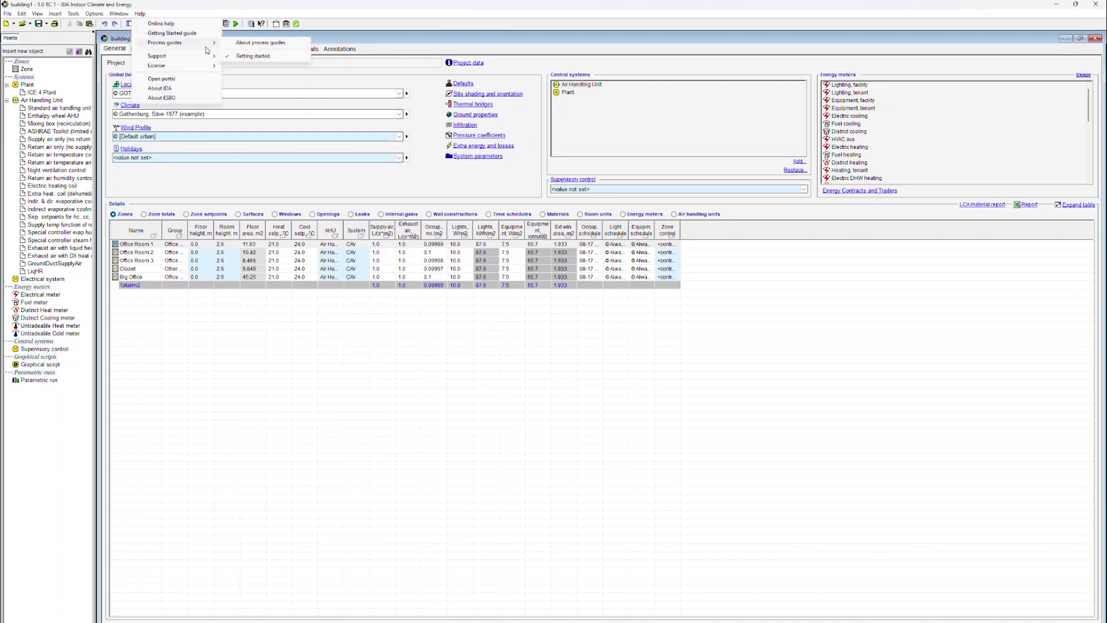
pyautogui.click(254, 57)
pyautogui.scroll(-5, 476, 111)
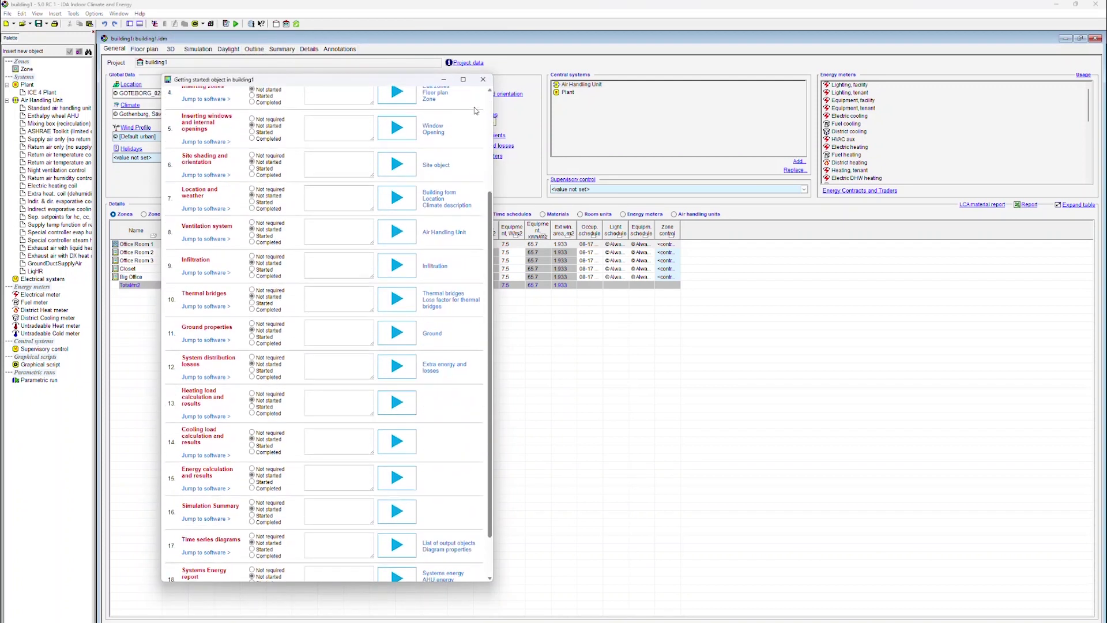
pyautogui.scroll(-3, 476, 111)
pyautogui.click(483, 81)
pyautogui.click(140, 13)
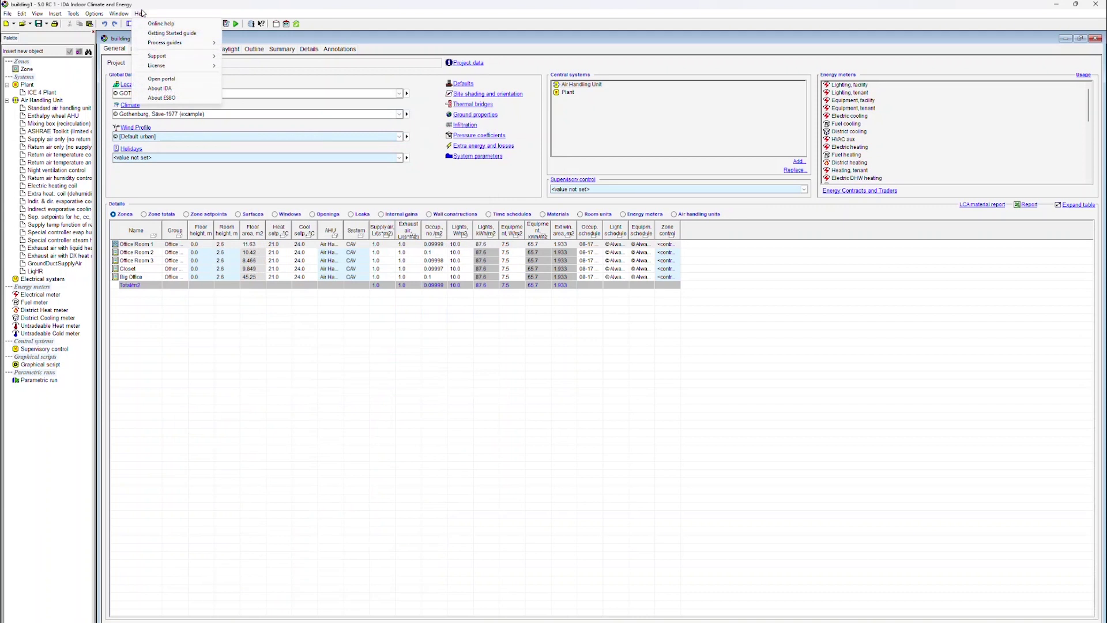
pyautogui.click(176, 33)
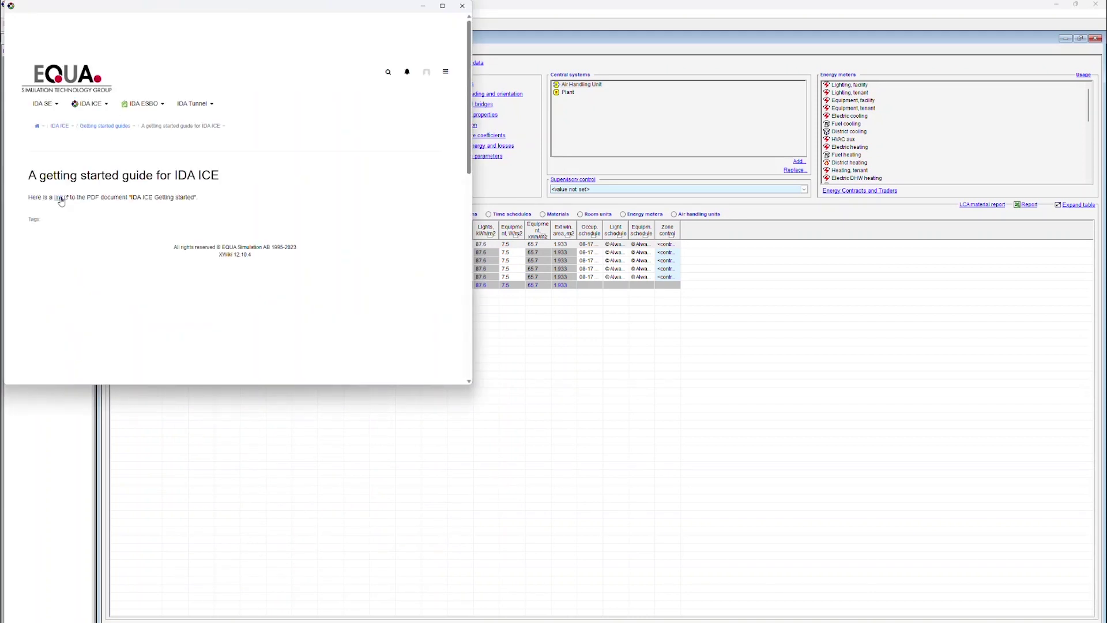
# - View the IDA ICE Getting Started PDF, then close the PDF viewer and browser
pyautogui.click(60, 197)
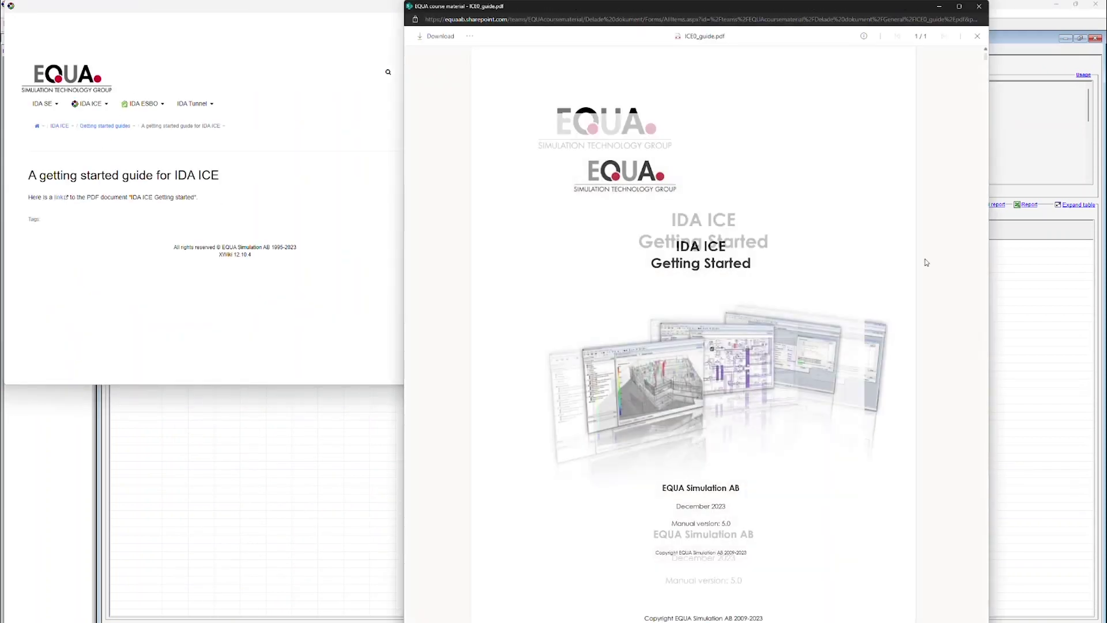
pyautogui.click(979, 6)
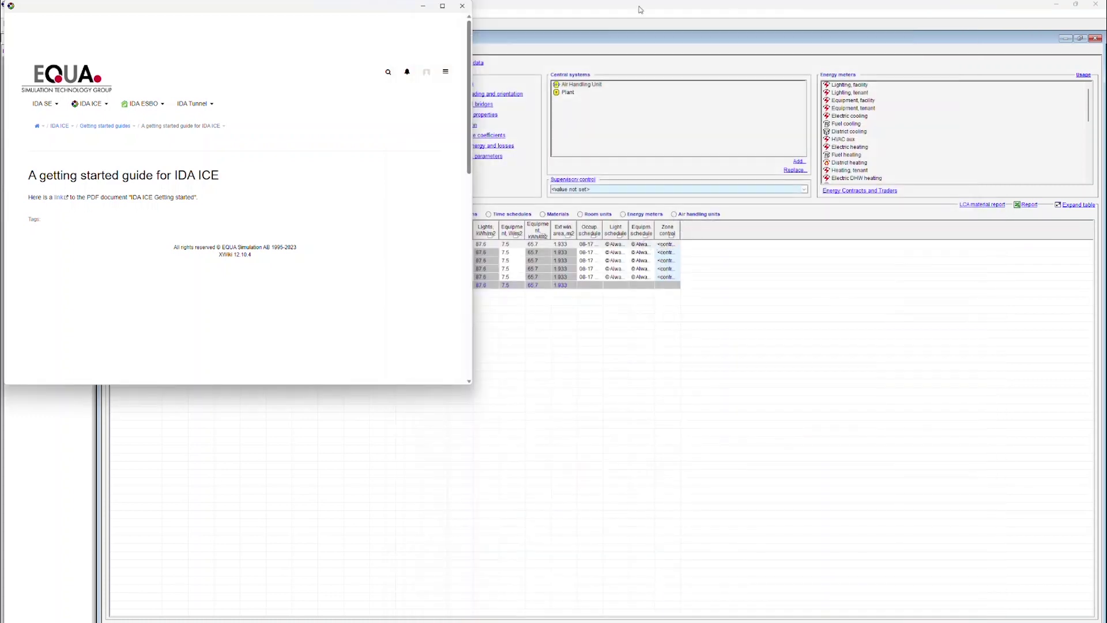
pyautogui.click(456, 8)
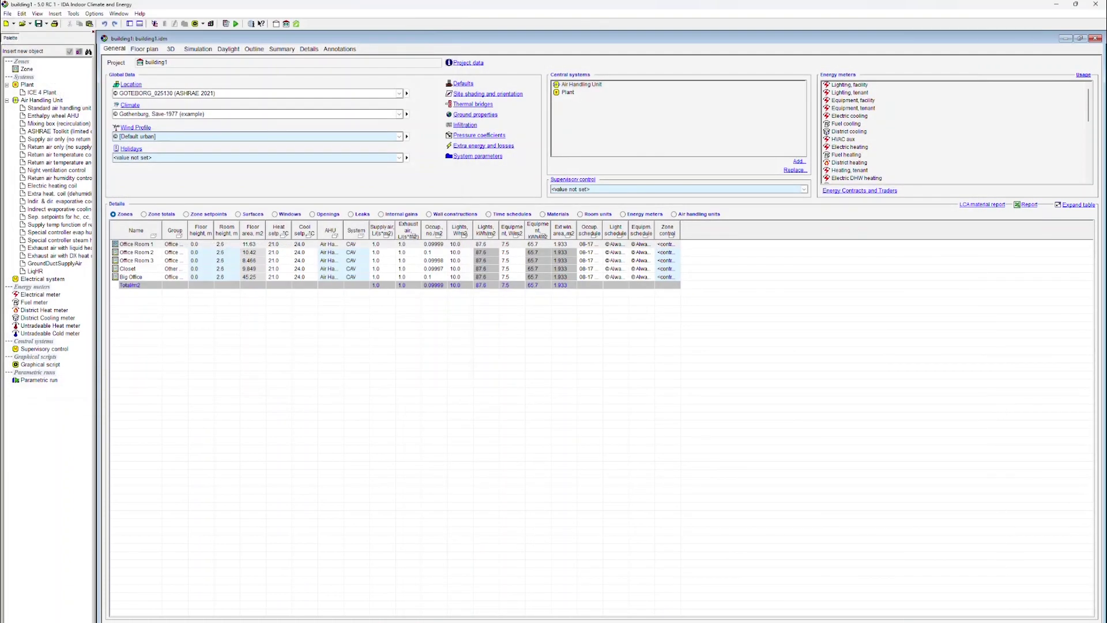